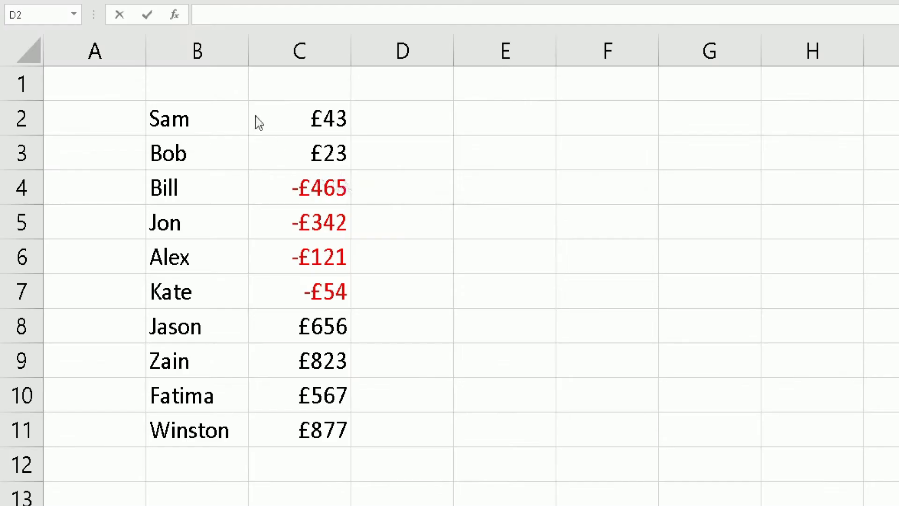
Review the names, the amounts, the negative amounts and column D, then select D2
drag(182, 113, 185, 421)
drag(289, 117, 299, 428)
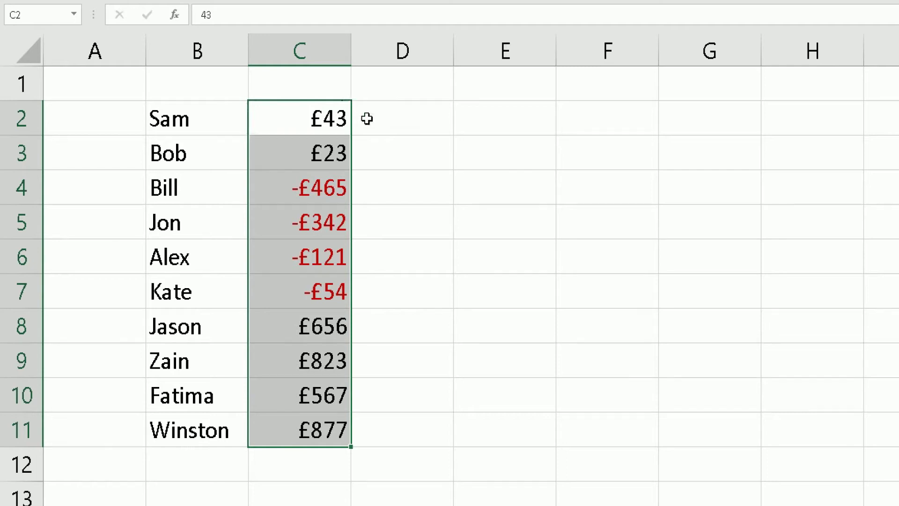
click(382, 103)
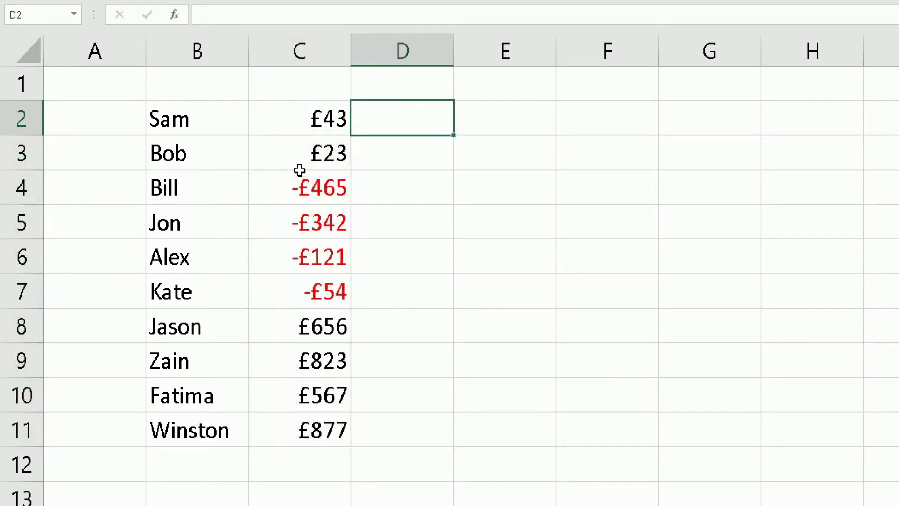
drag(290, 186, 297, 287)
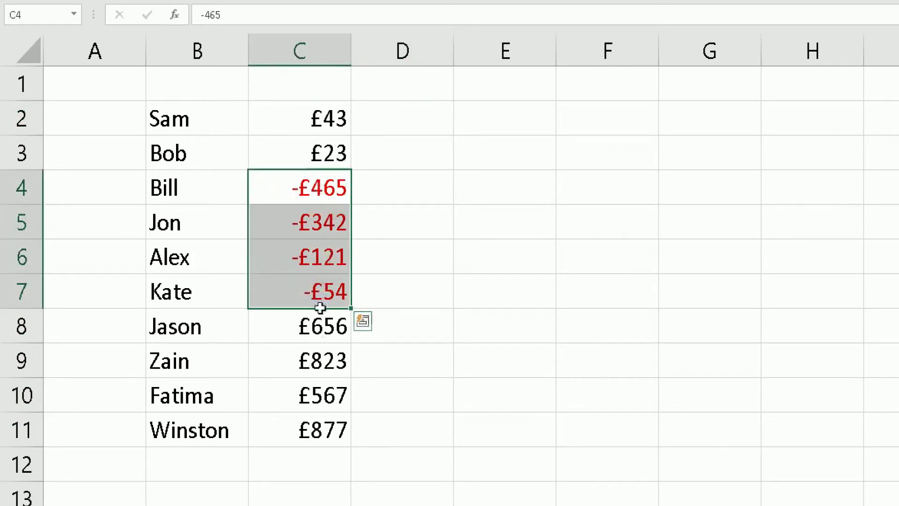
drag(390, 108, 397, 423)
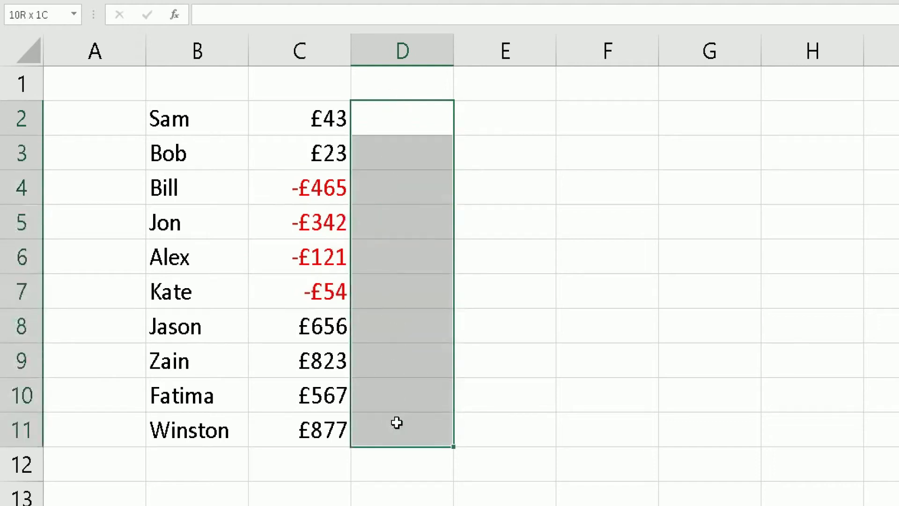
click(397, 123)
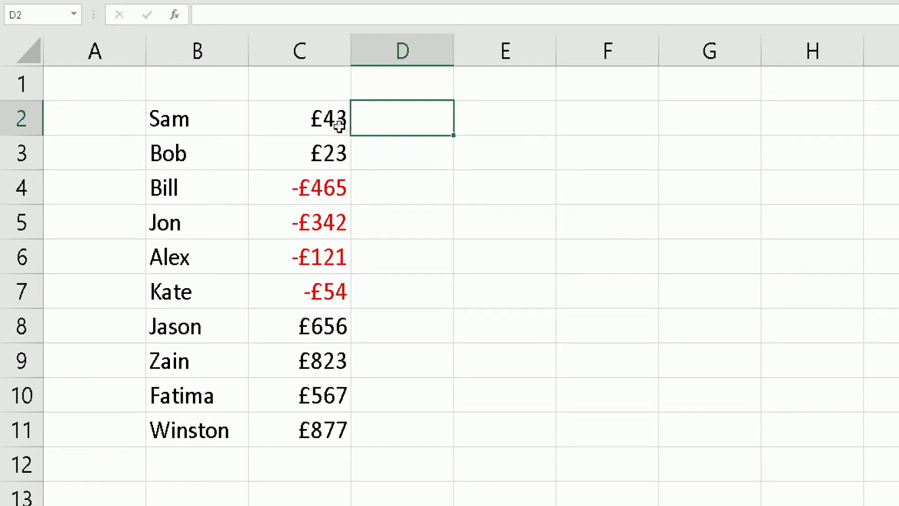
click(310, 124)
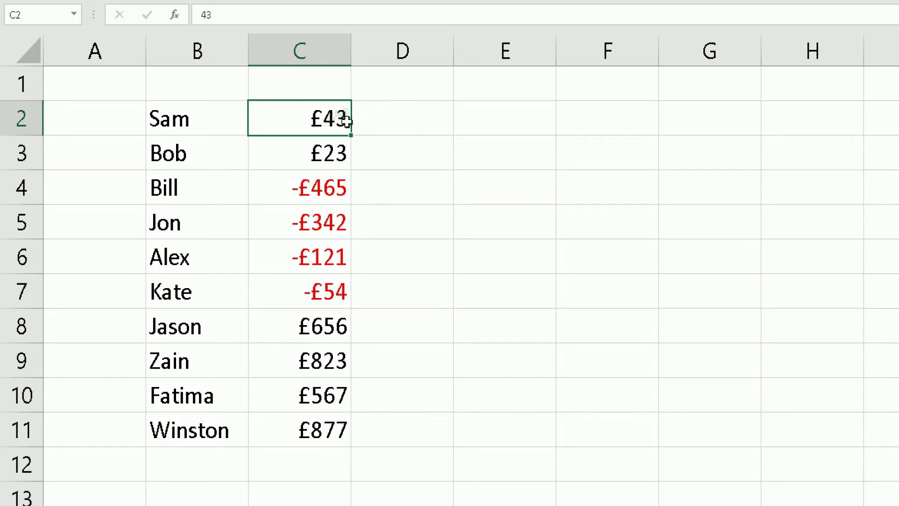
click(394, 127)
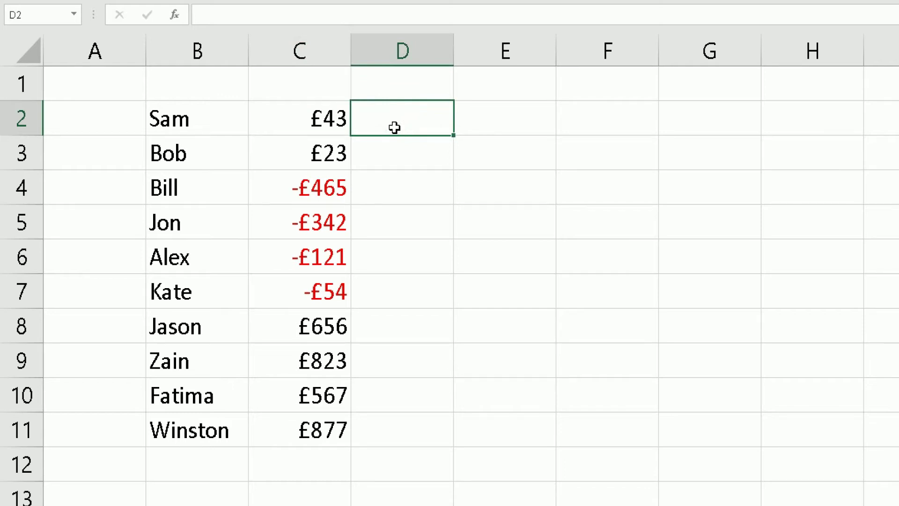
Enter =max(C2,0) in D2 so it returns £43
text(=)
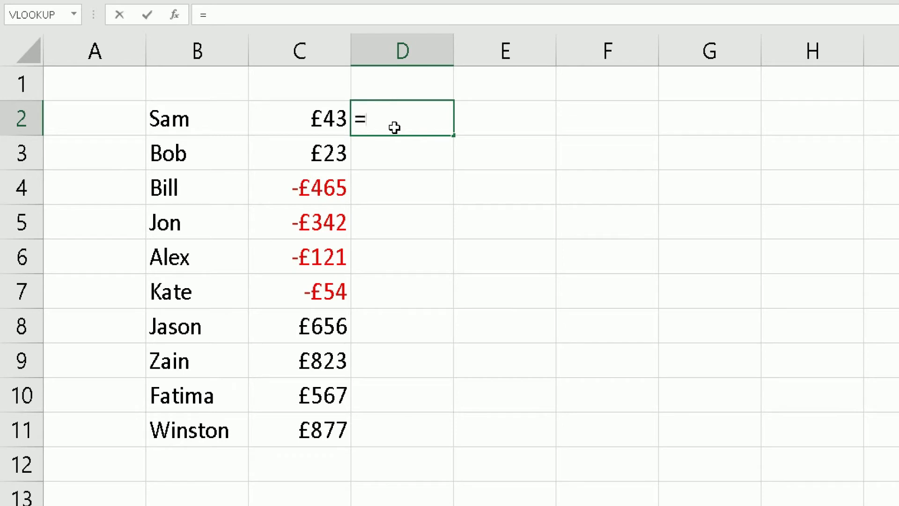
text(max)
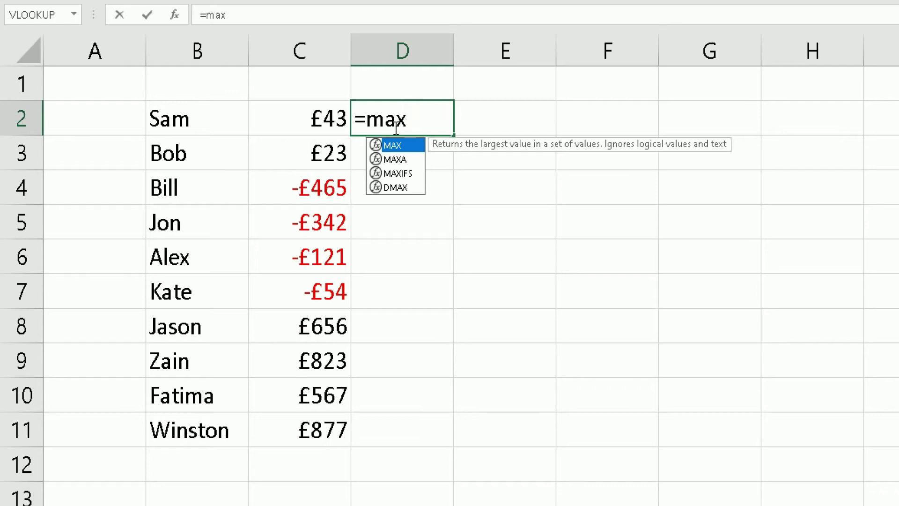
text(()
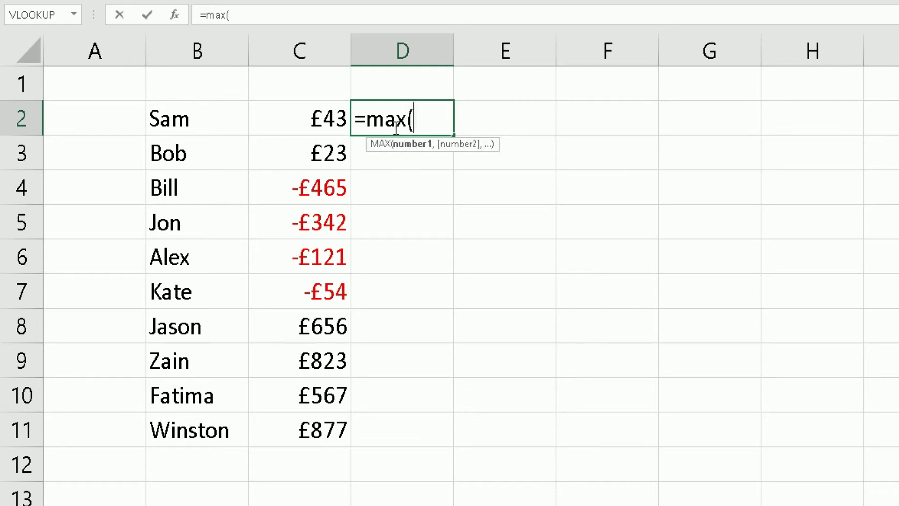
click(326, 121)
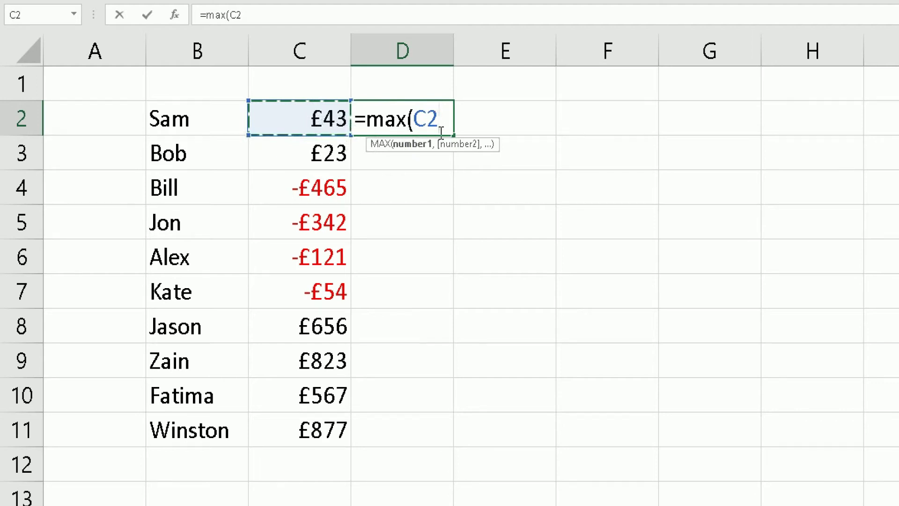
text(,)
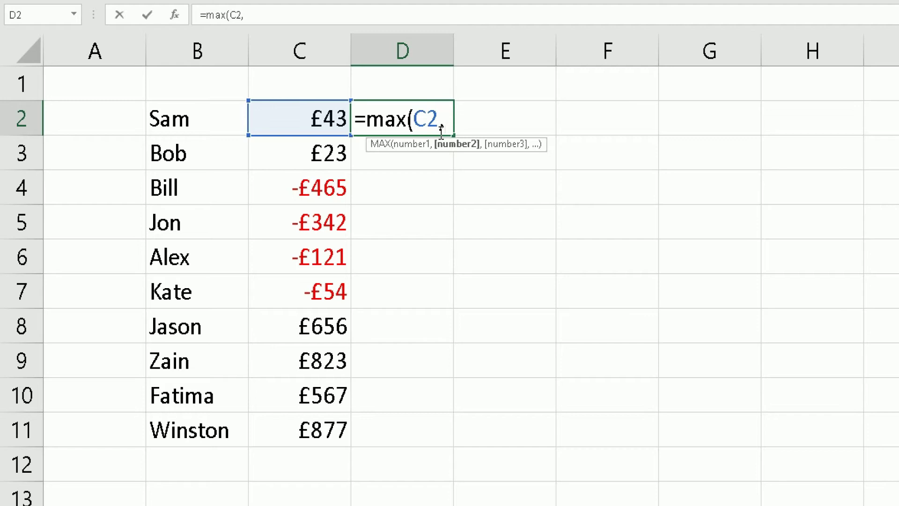
text(0))
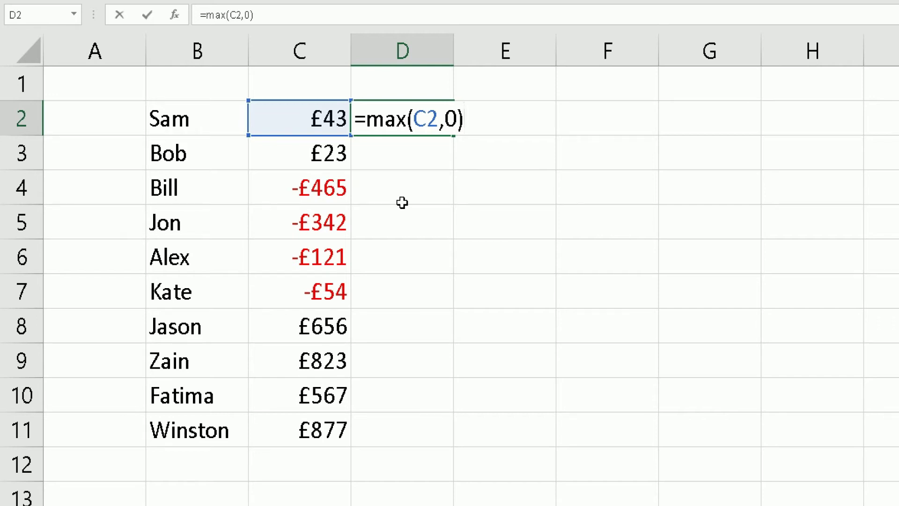
key(Return)
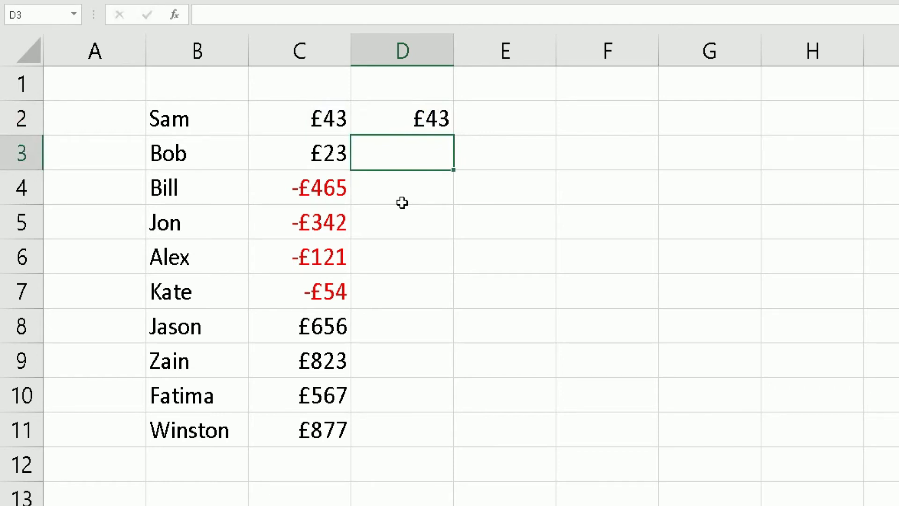
Enter =max(C3,0) in D3 so it shows £23
text(=max)
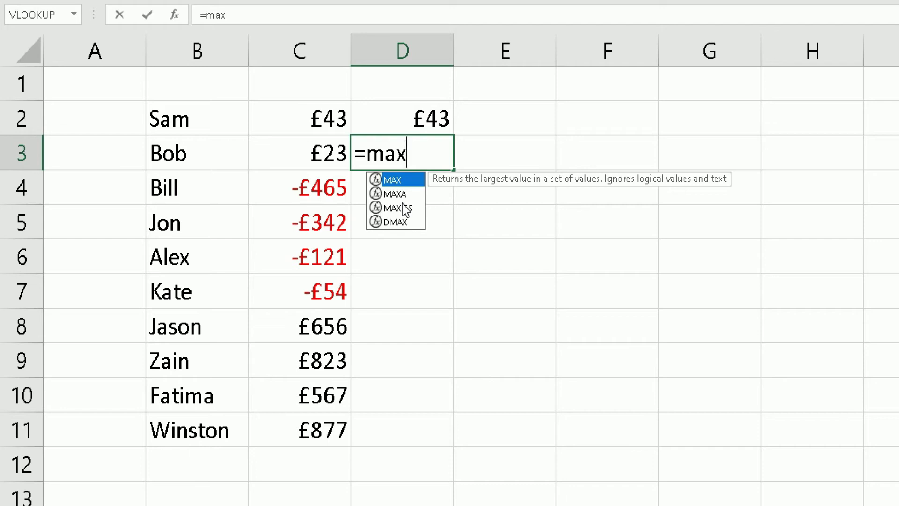
text(()
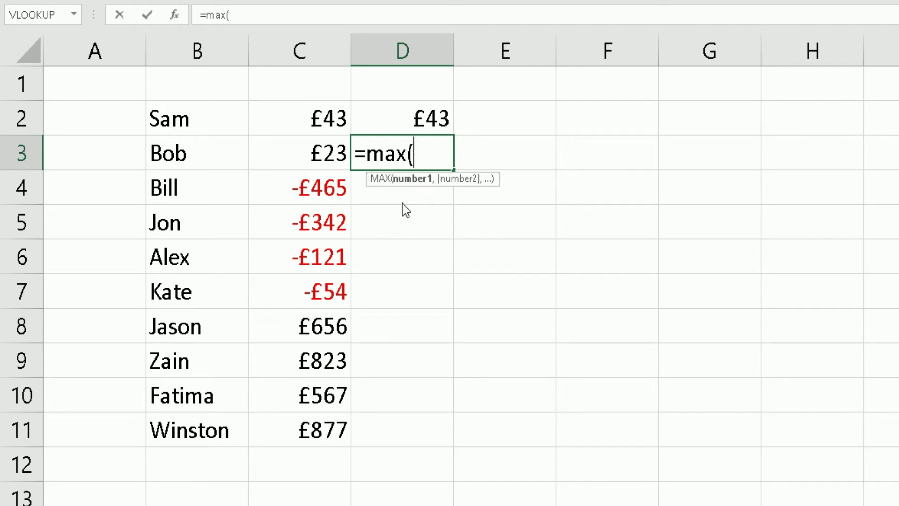
click(316, 153)
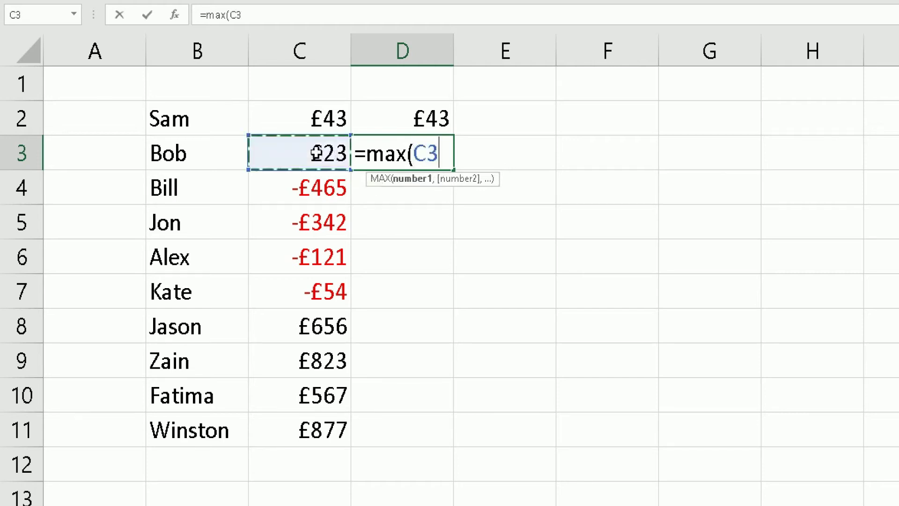
text(,)
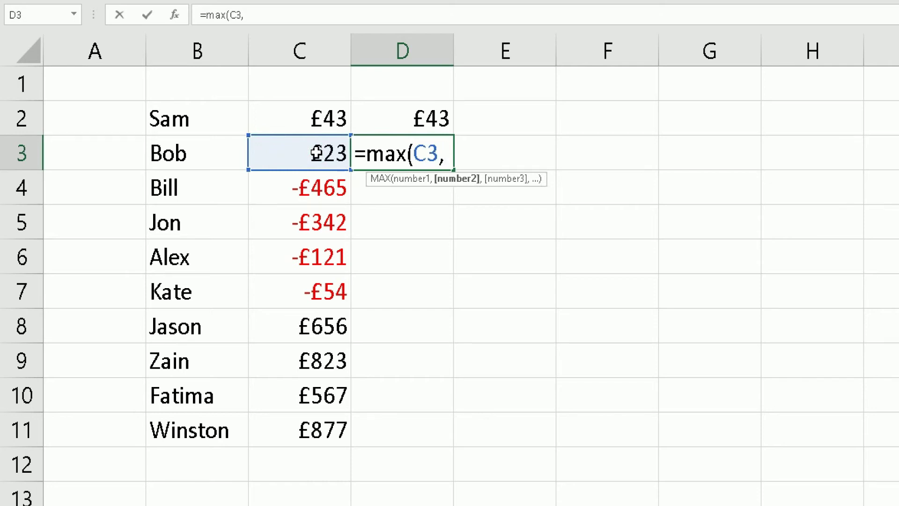
text(0))
key(Return)
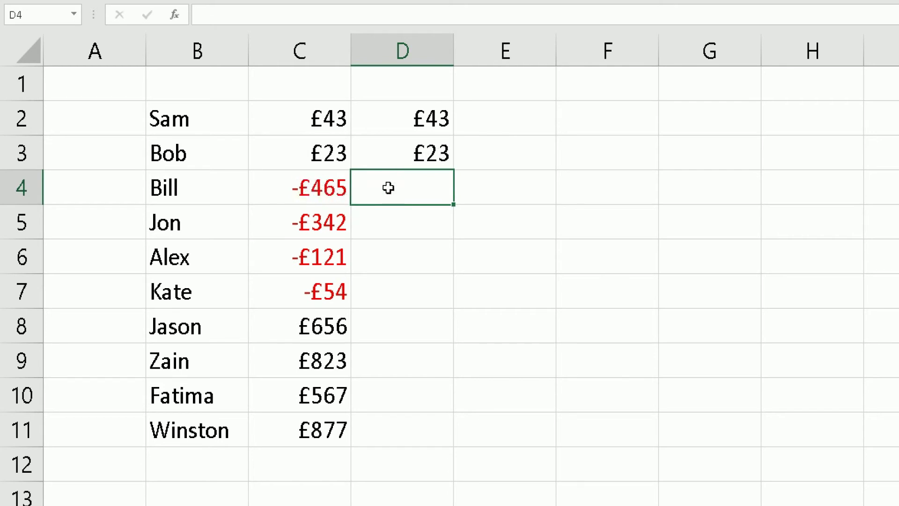
Enter =max(C4,0) in D4 so -£465 shows as £0, then start =max( in D5
text(=)
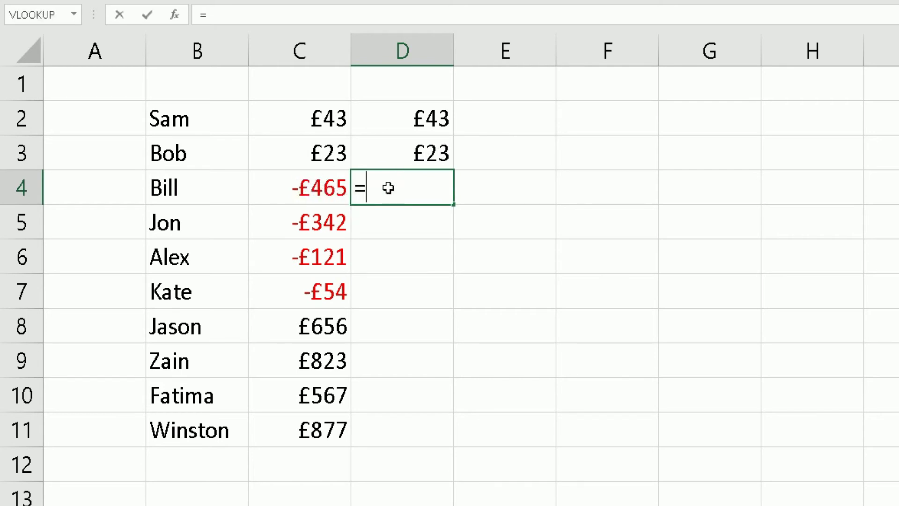
text(max)
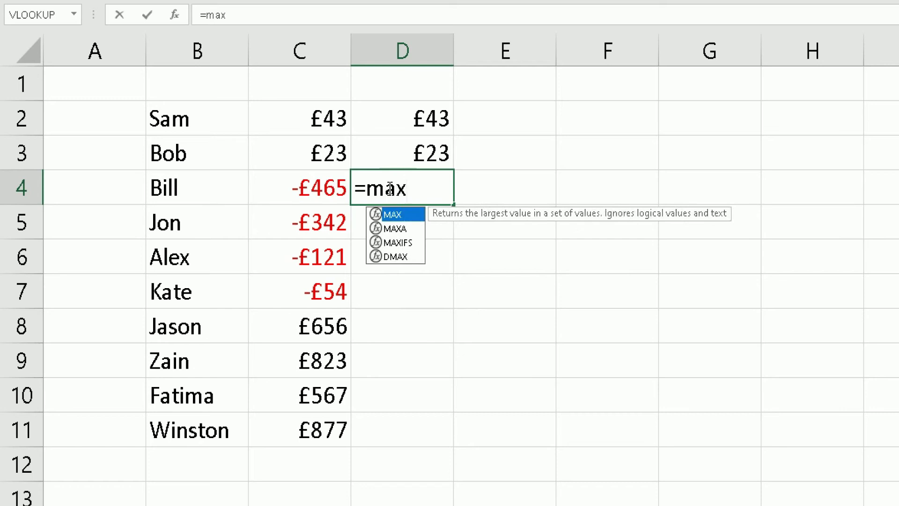
text(()
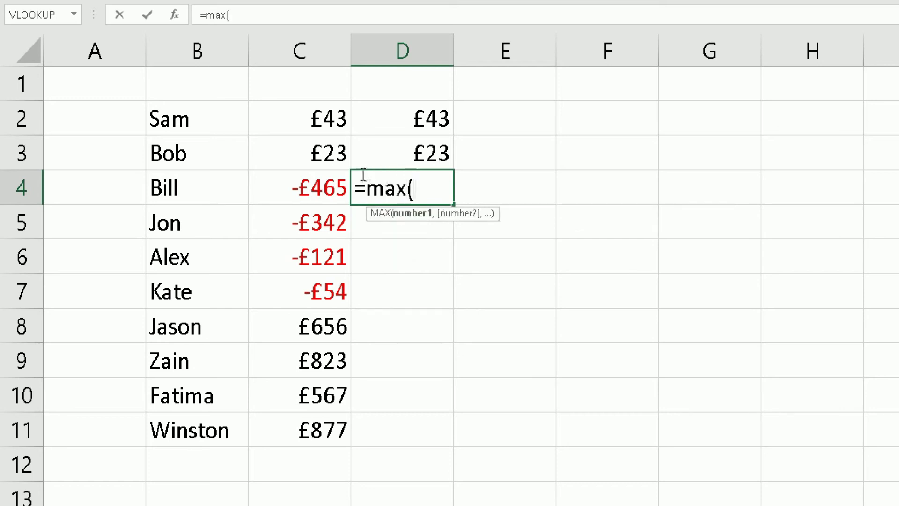
click(316, 182)
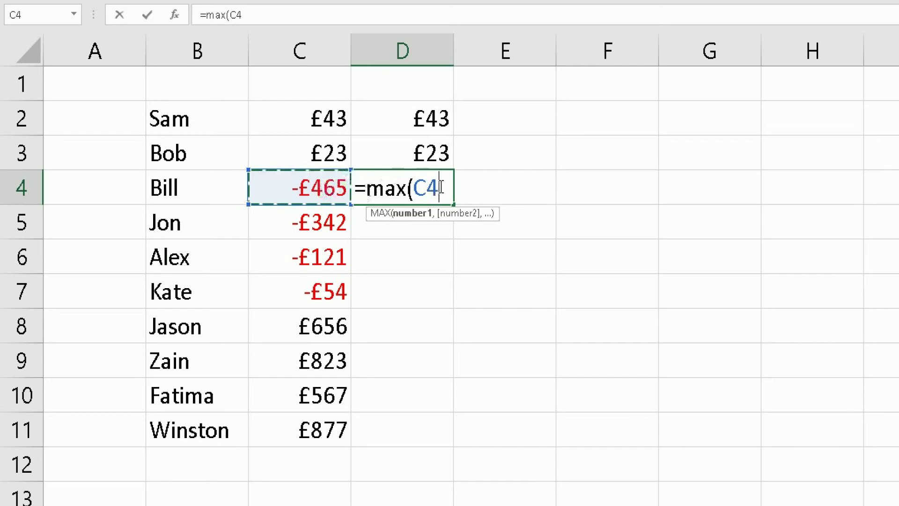
text(,0)
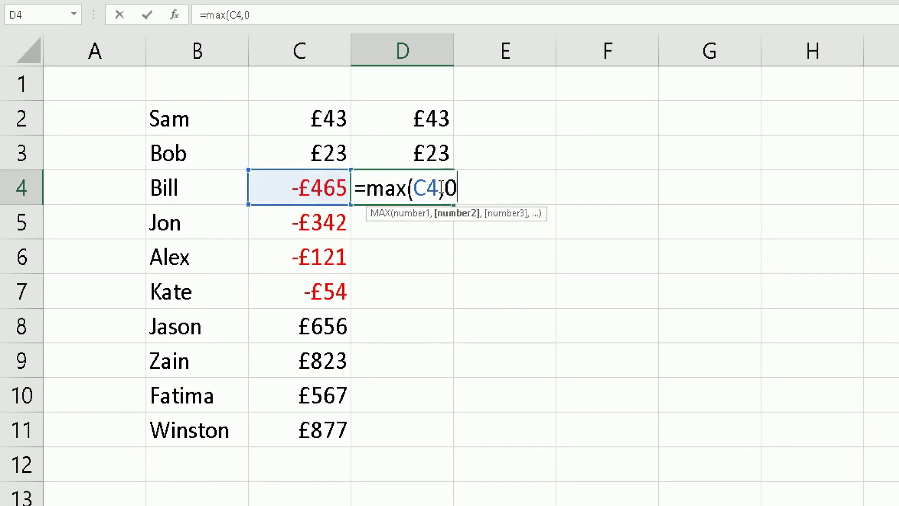
text())
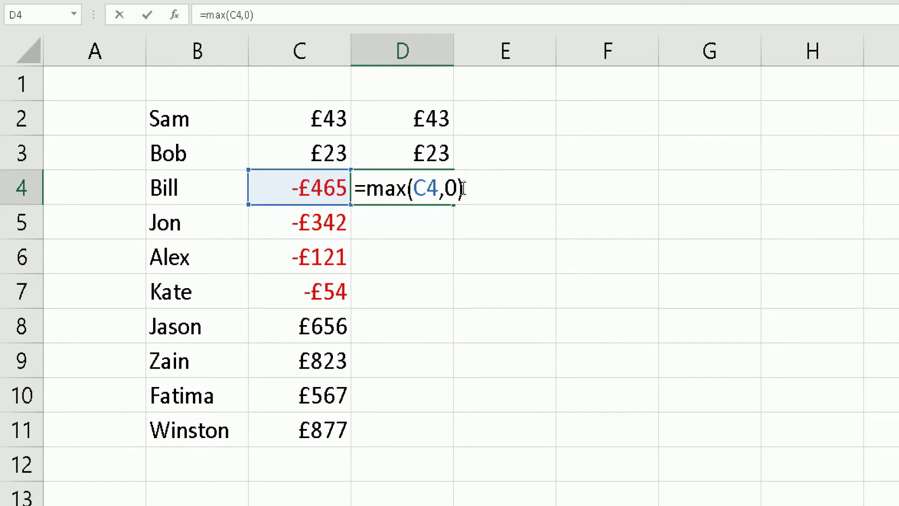
key(Return)
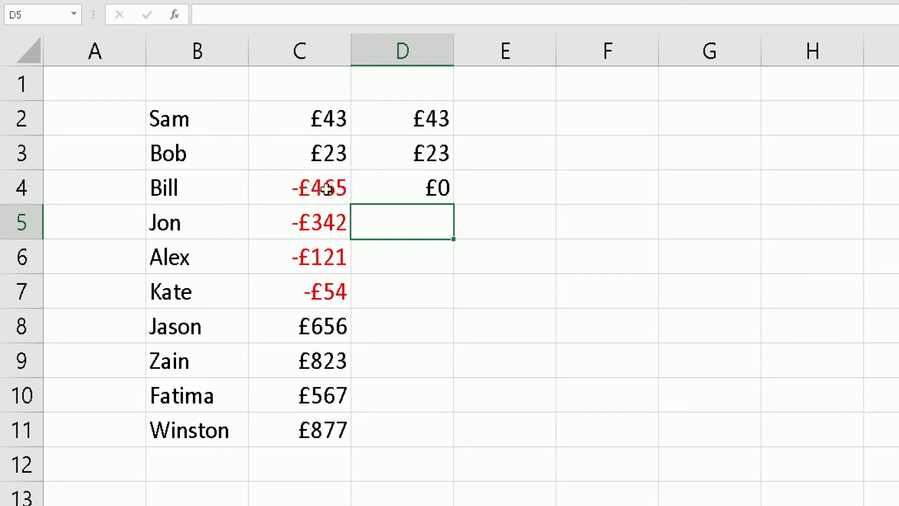
text(=max)
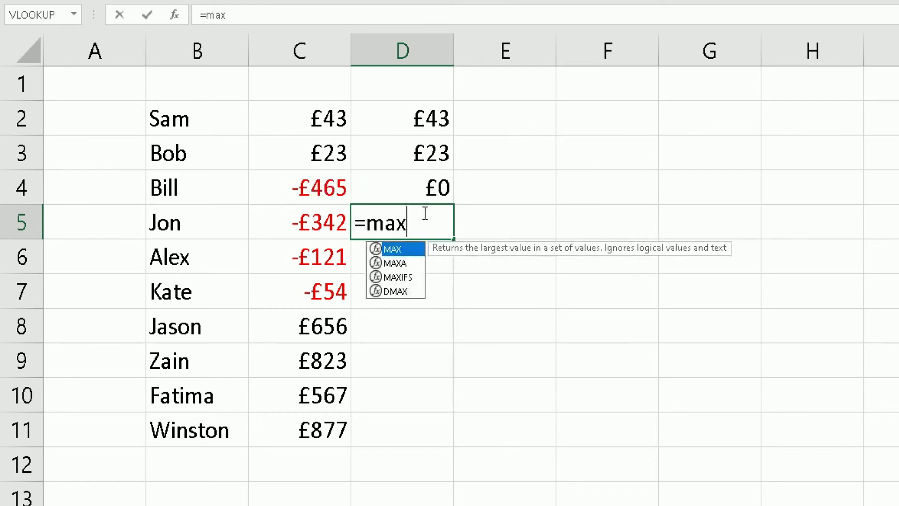
text(()
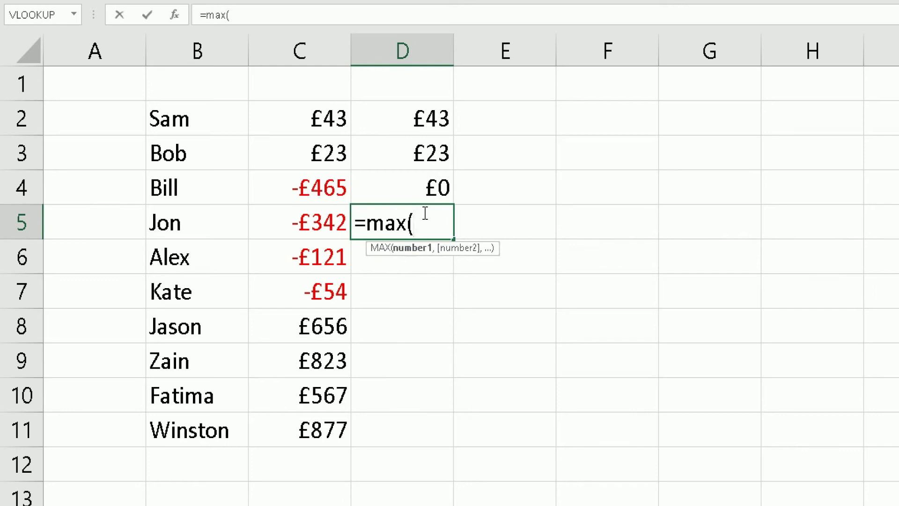
Complete D5 as =max(C5,0) so the -£342 amount shows as £0
click(309, 228)
text(,)
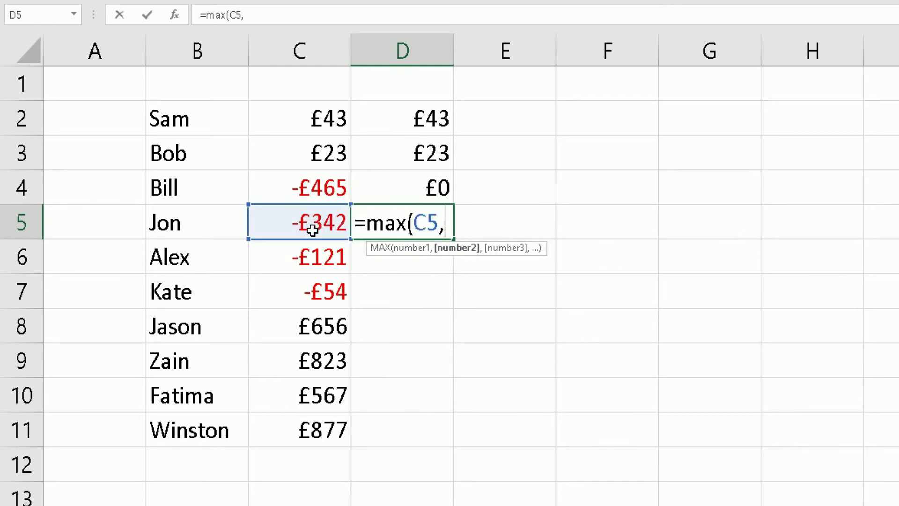
text(0))
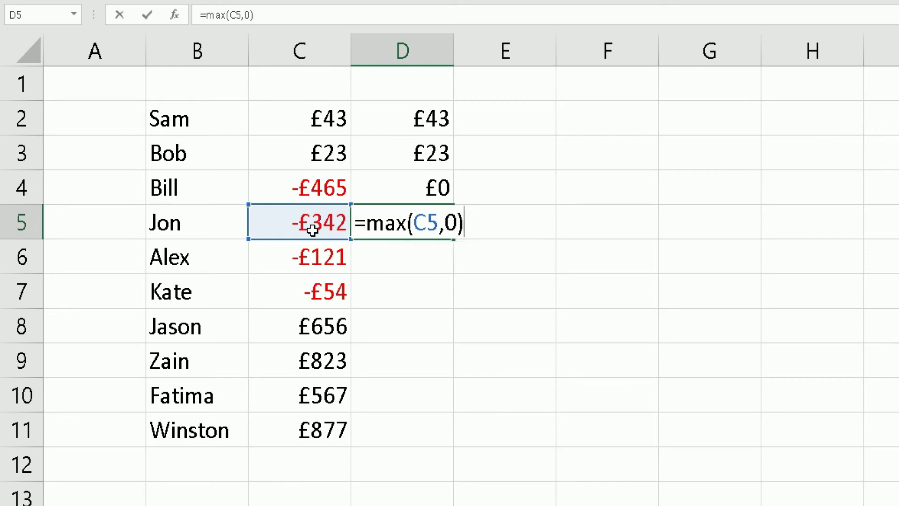
key(Return)
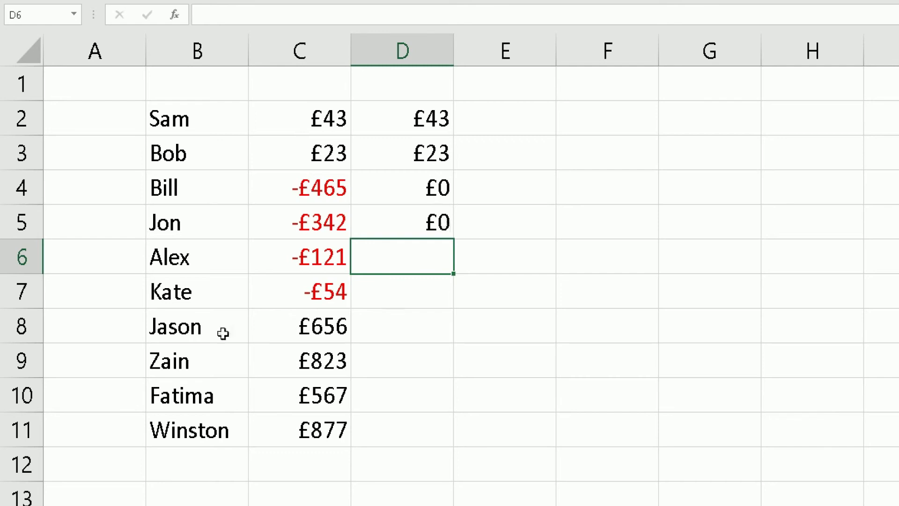
scroll(181, 226, down, 3)
scroll(156, 429, down, 3)
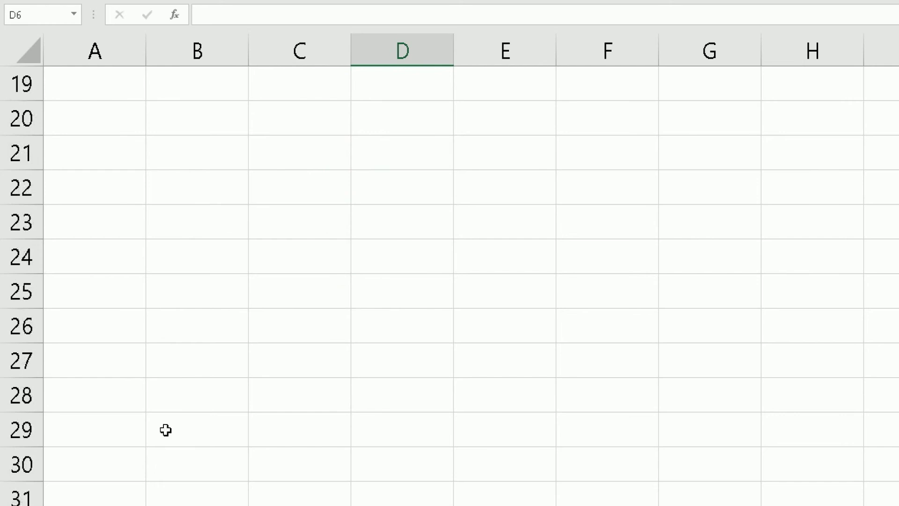
scroll(171, 173, down, 2)
scroll(208, 238, up, 8)
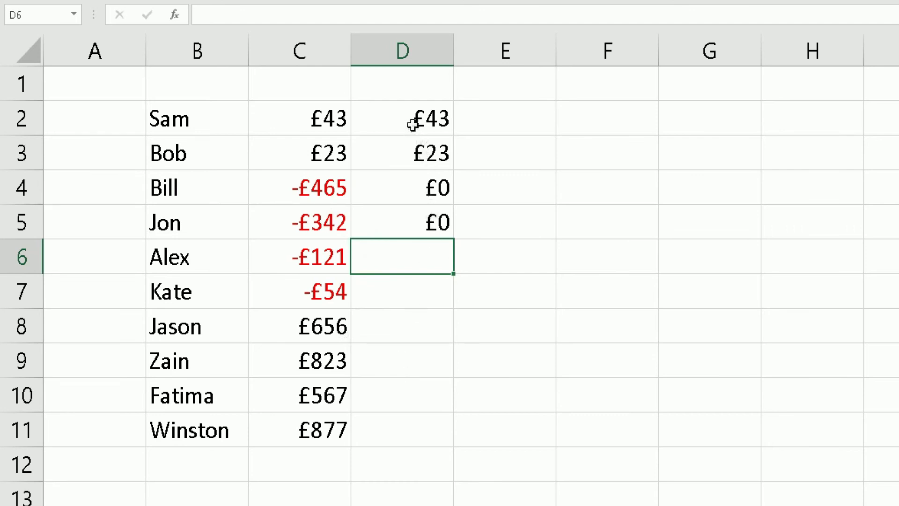
click(404, 215)
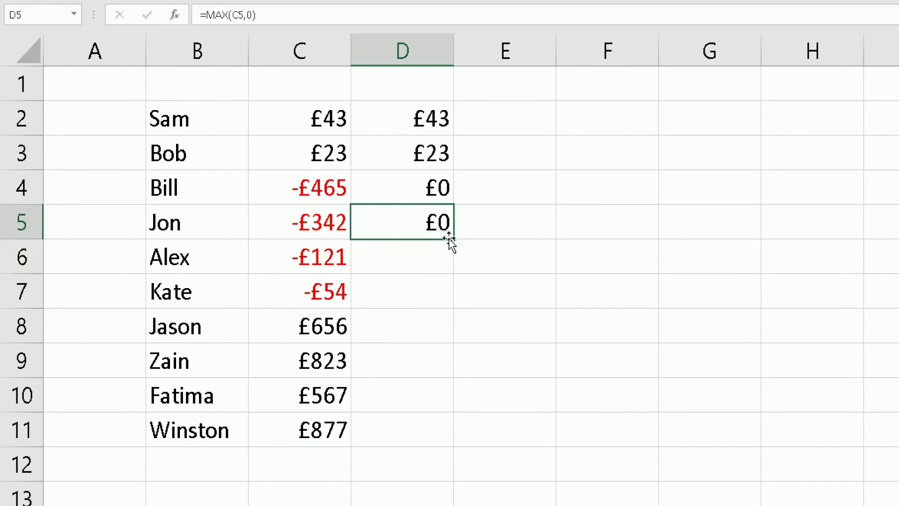
Fill the D5 formula down to D11 and select the D5:D11 results
drag(453, 239, 435, 432)
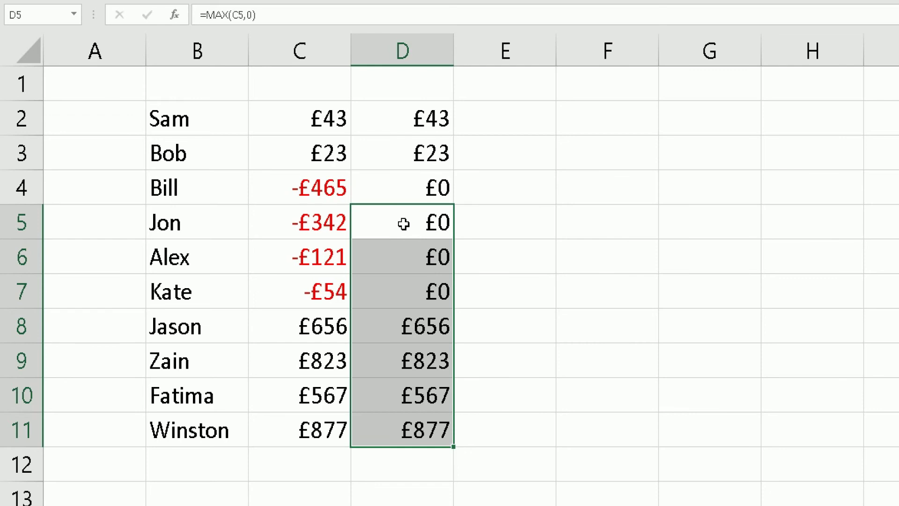
drag(403, 224, 383, 421)
Clear D5:D11 and enter =max(C5,100) in D5 so it shows £100
key(Delete)
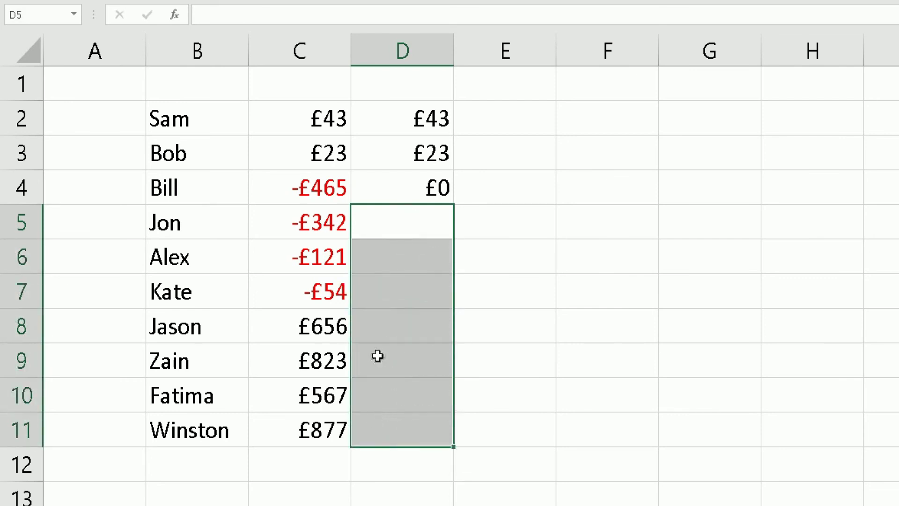
click(420, 223)
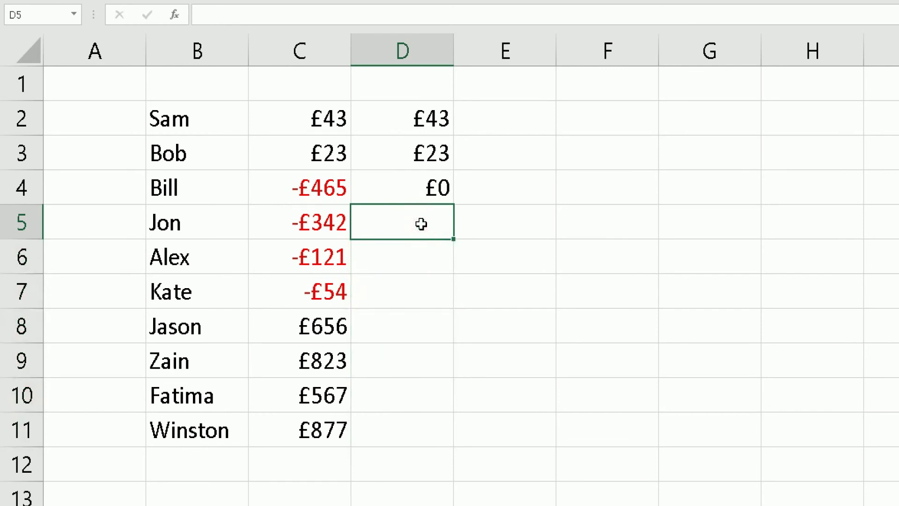
text(=max)
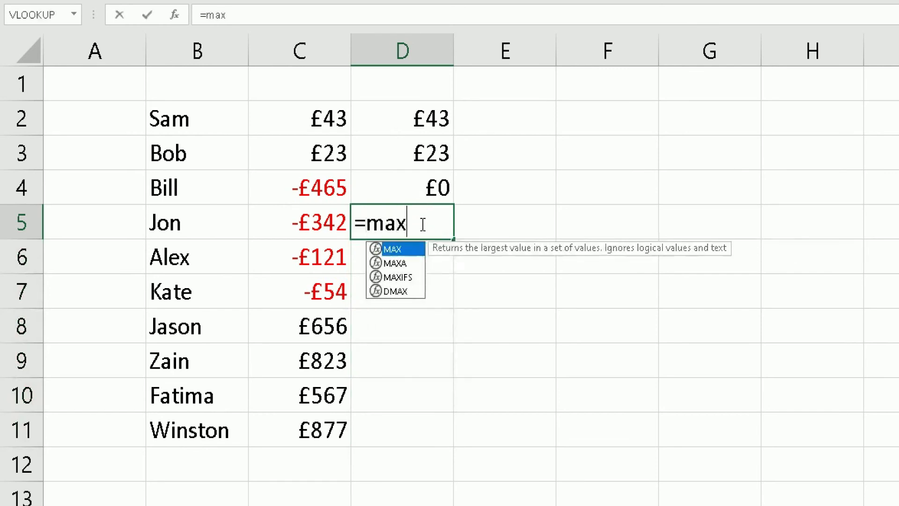
text(()
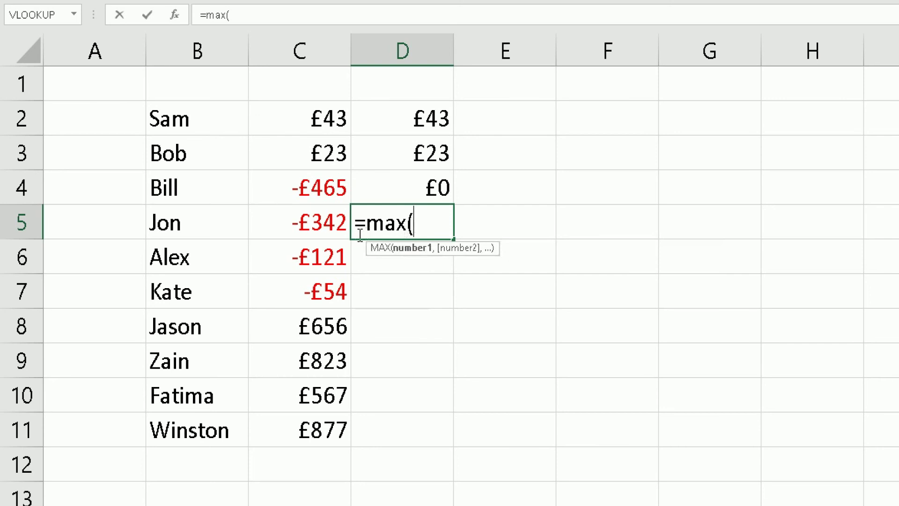
click(324, 225)
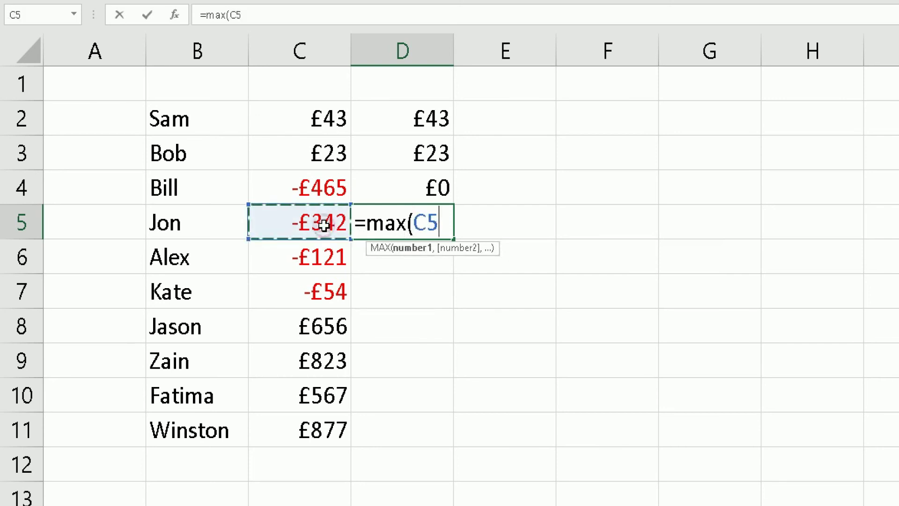
text(,)
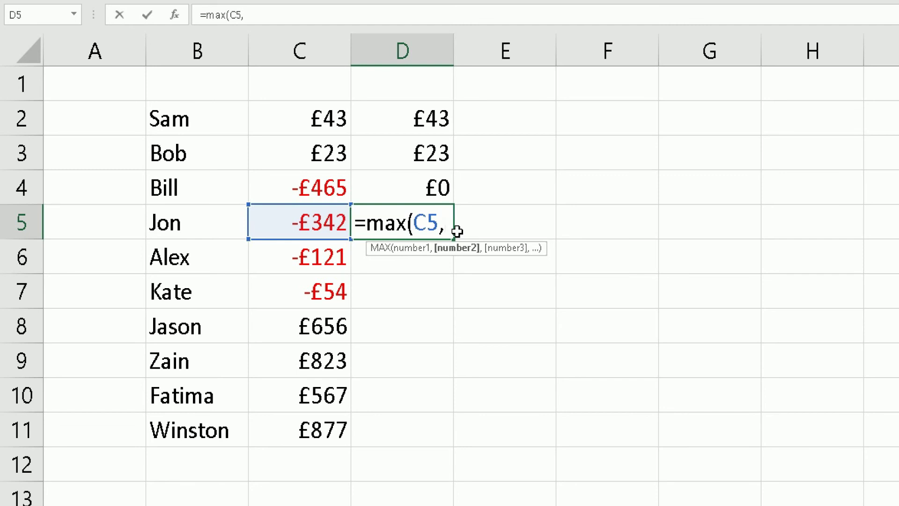
text(100)
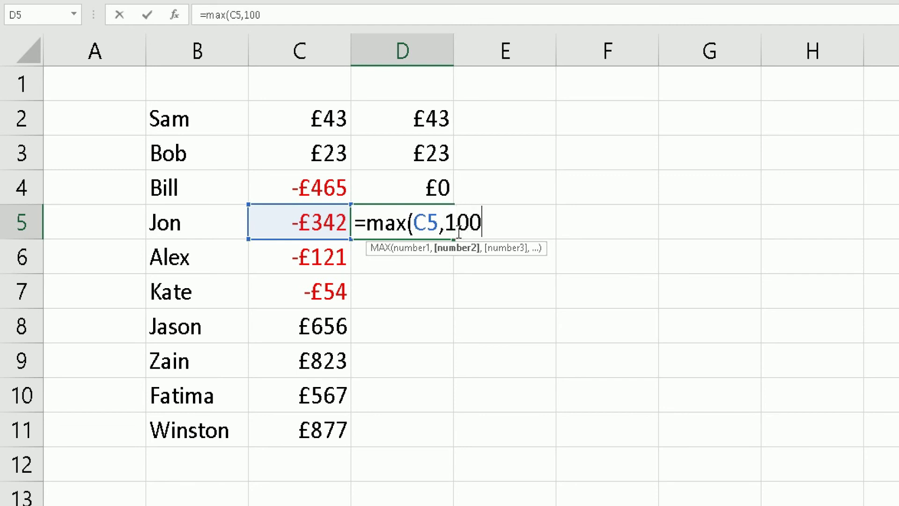
text())
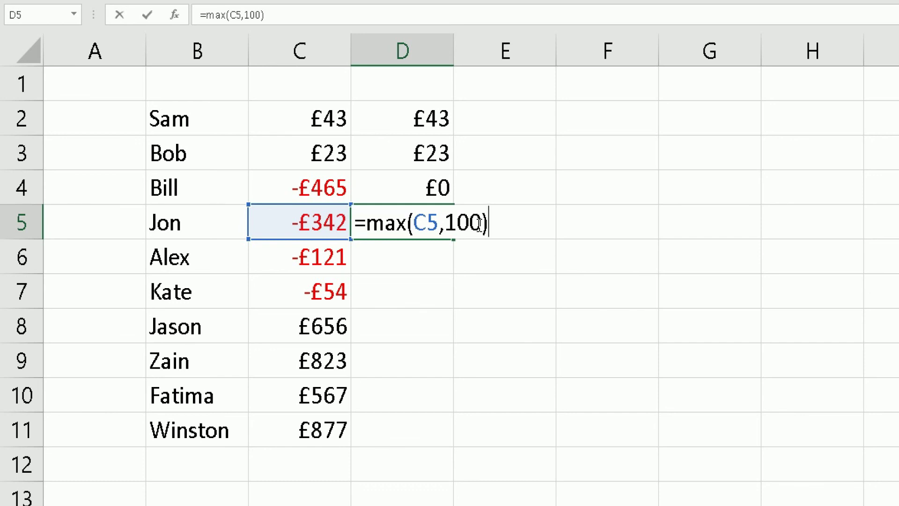
key(Return)
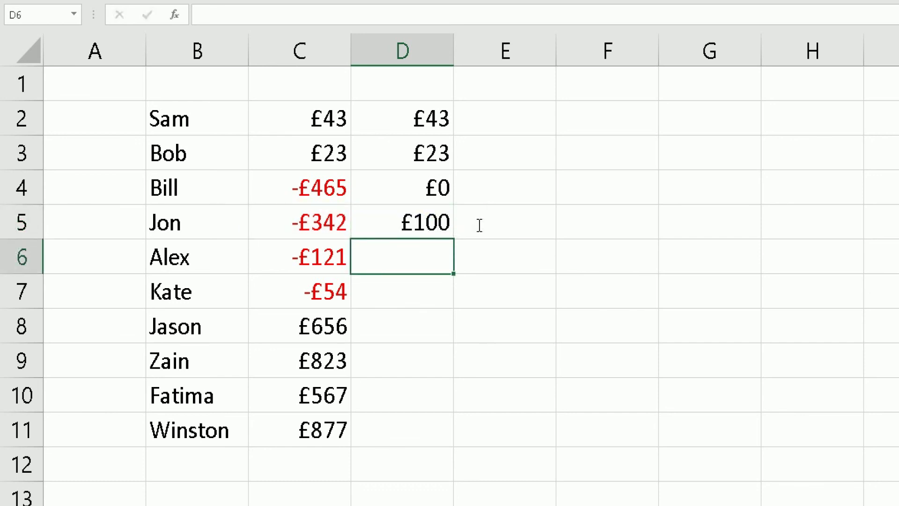
Copy the =max(C5,100) formula down to D11, then clear D5:D11
click(426, 227)
drag(453, 239, 440, 429)
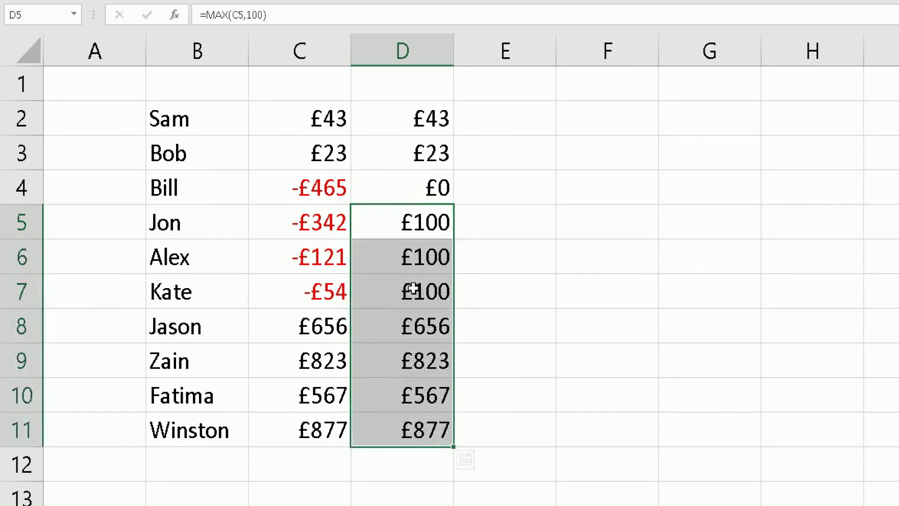
click(413, 220)
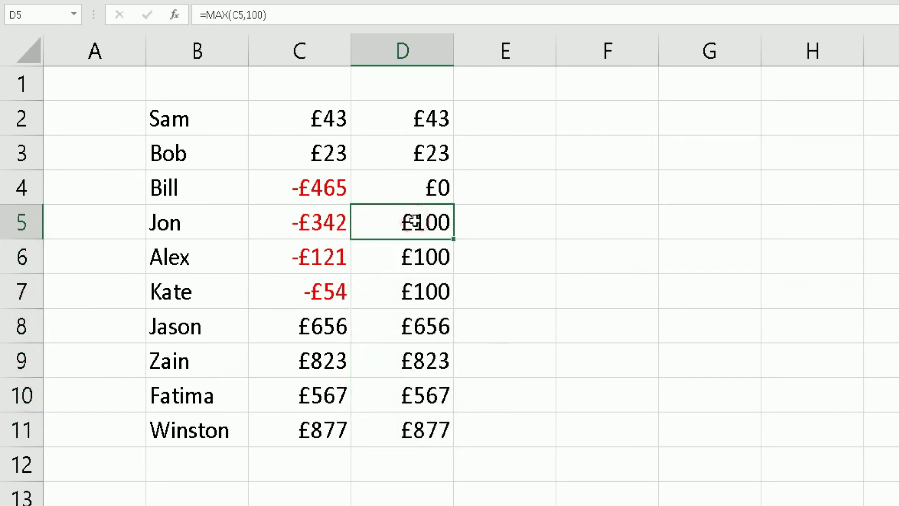
drag(394, 221, 406, 430)
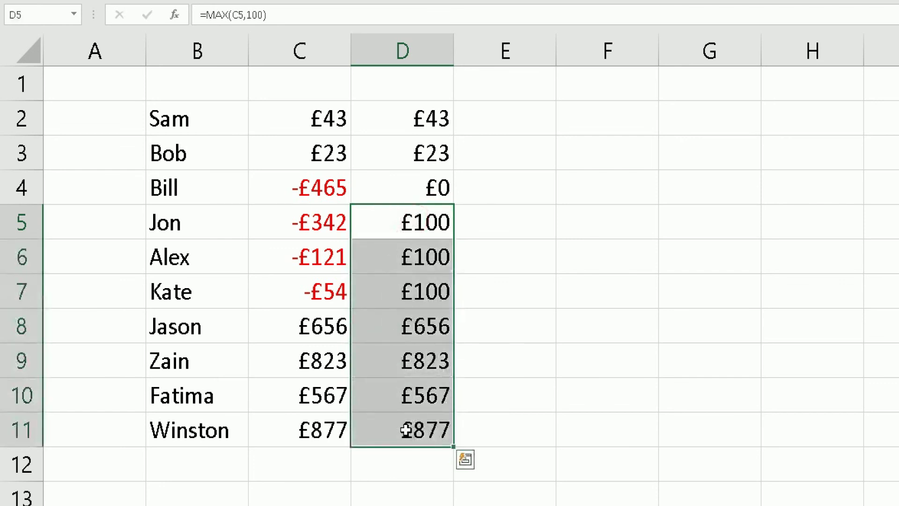
key(Delete)
Re-enter =max(C5,0) in D5 so it shows £0 again
click(414, 228)
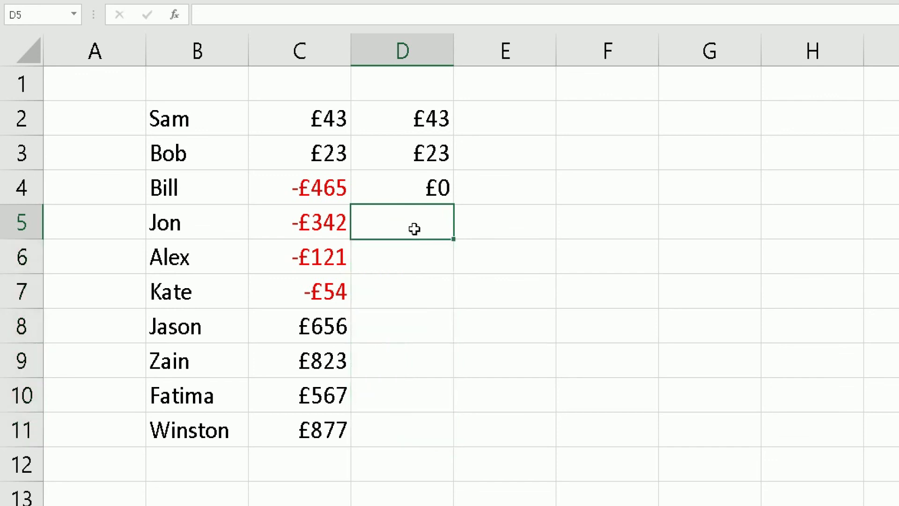
text(=max()
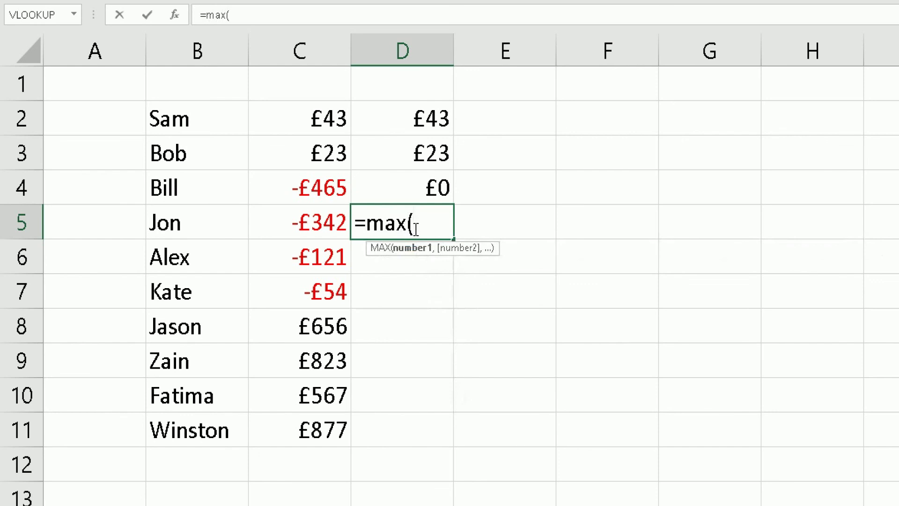
click(296, 222)
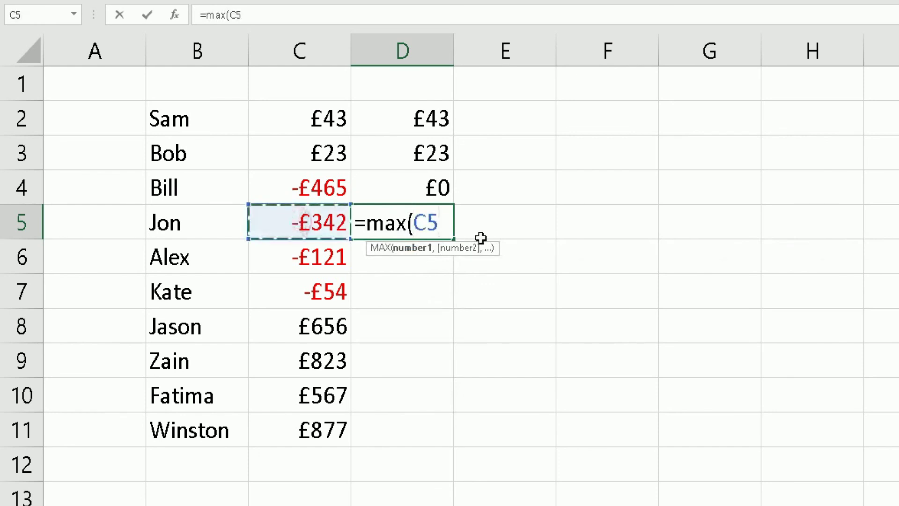
text(,)
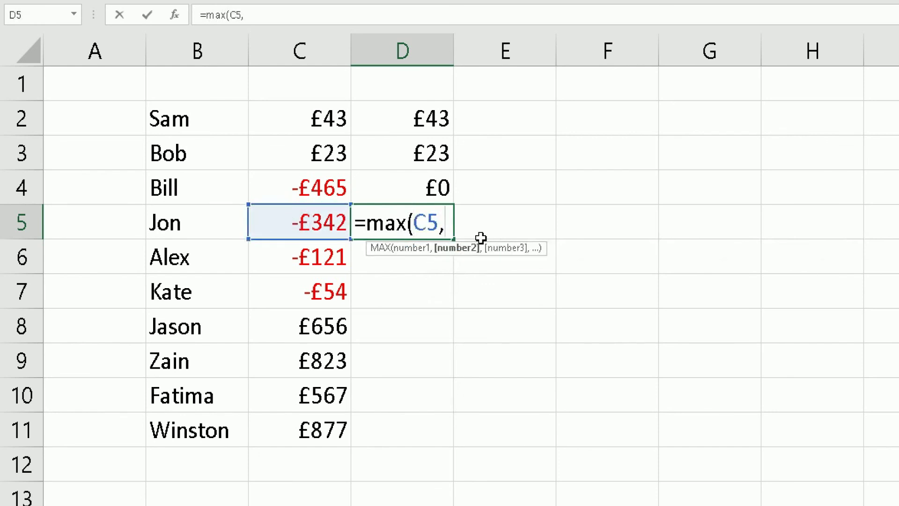
text(0))
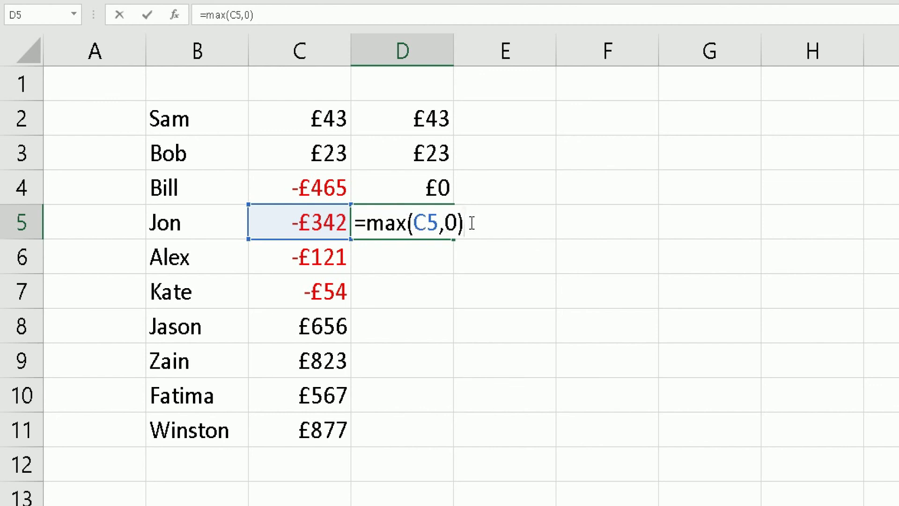
key(Return)
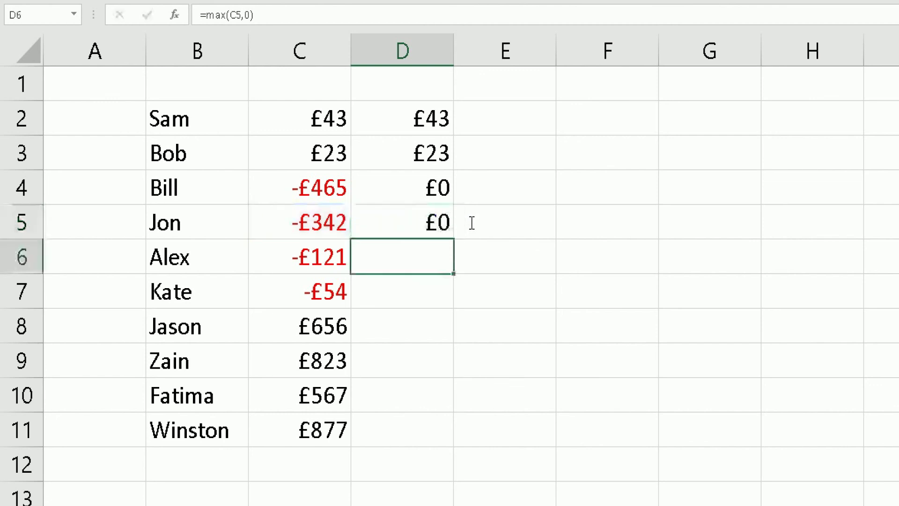
click(437, 224)
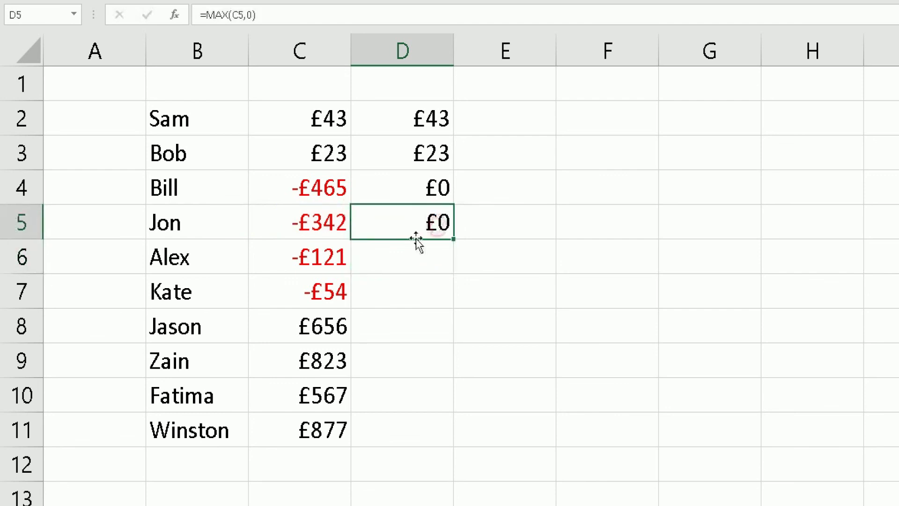
Copy D5's formula down to D11, giving £0 for negatives and £656, £823, £567, £877
drag(452, 241, 454, 440)
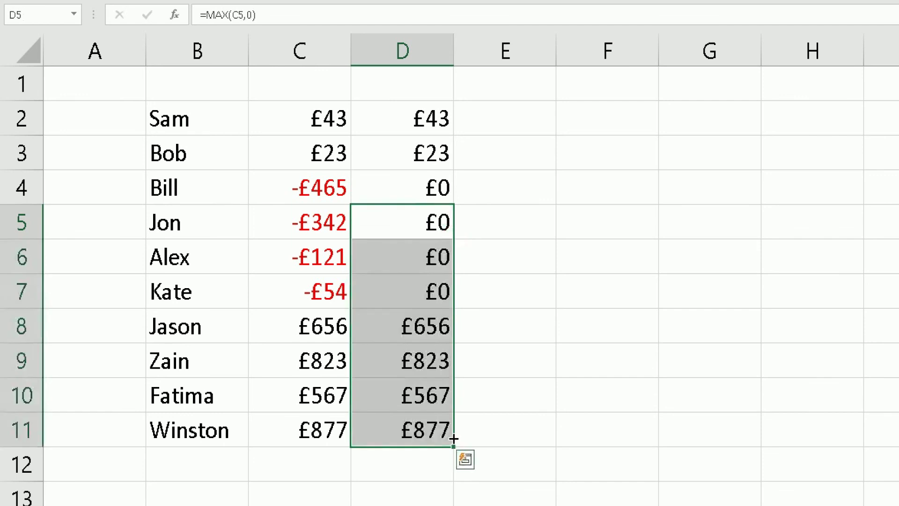